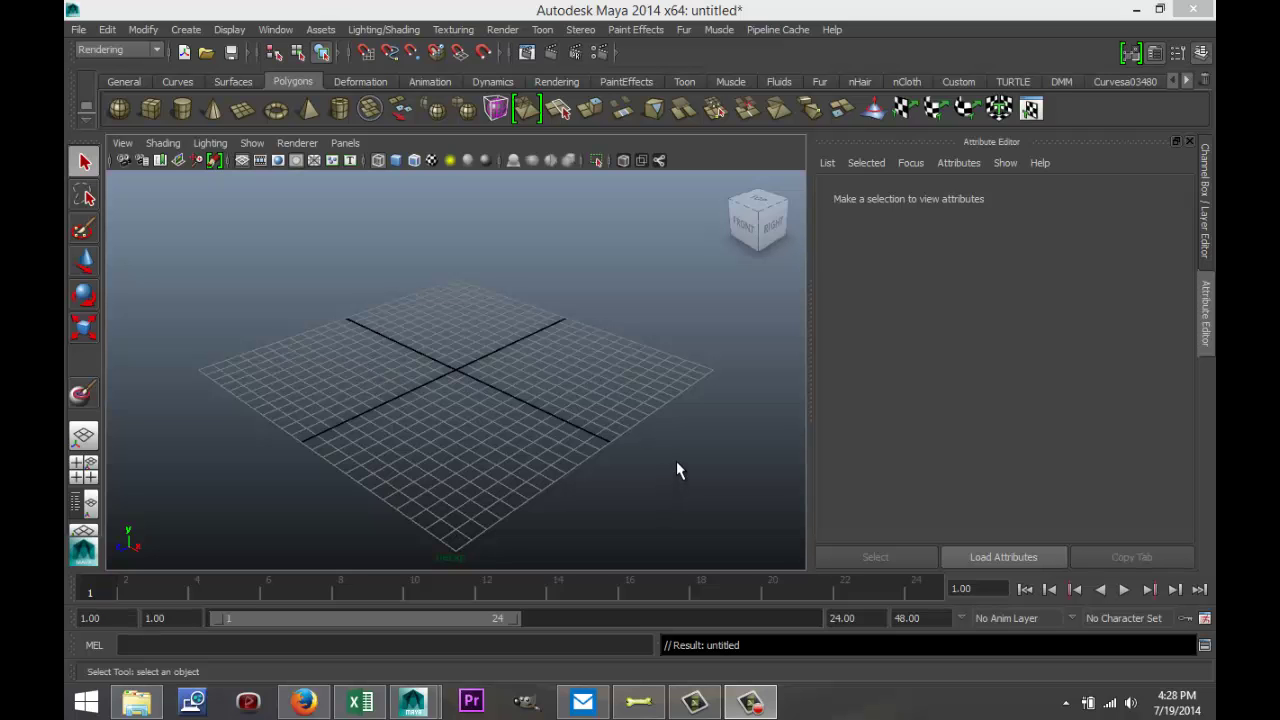
Create a polygon sphere at the centre of the grid and display it in smooth shaded mode
left_click_drag(677, 464, 634, 476, "alt")
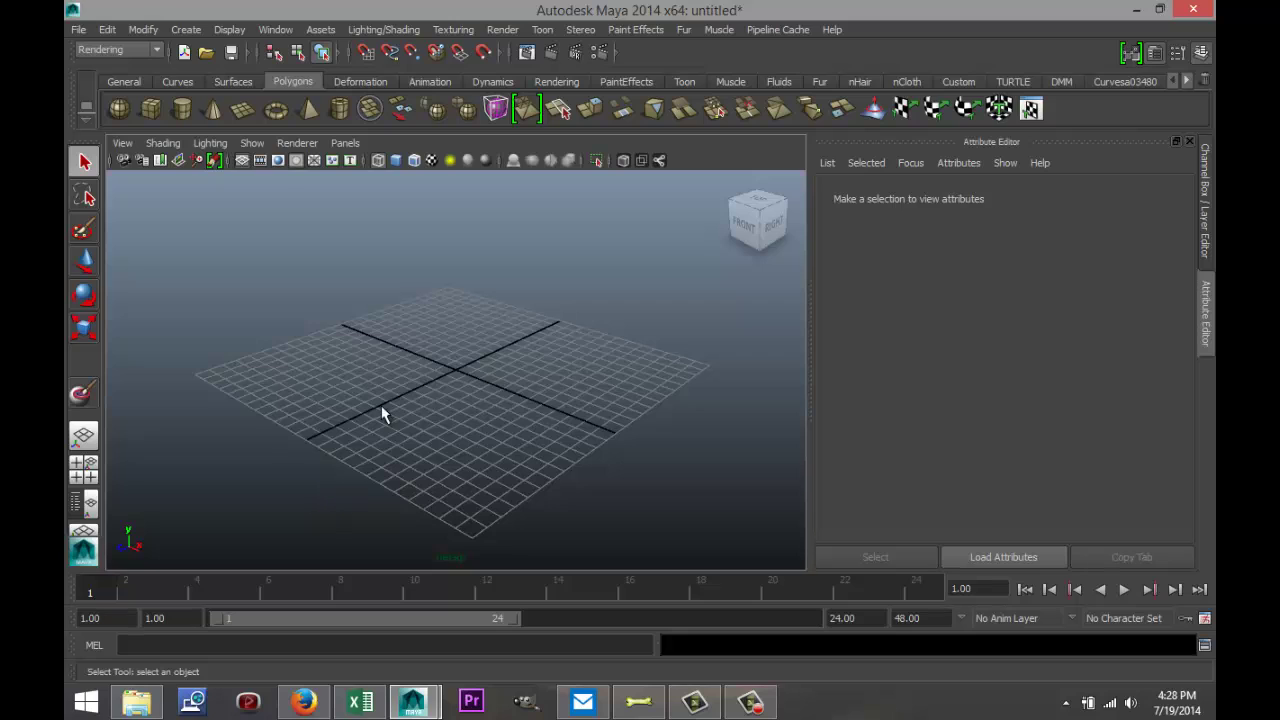
left_click(120, 108)
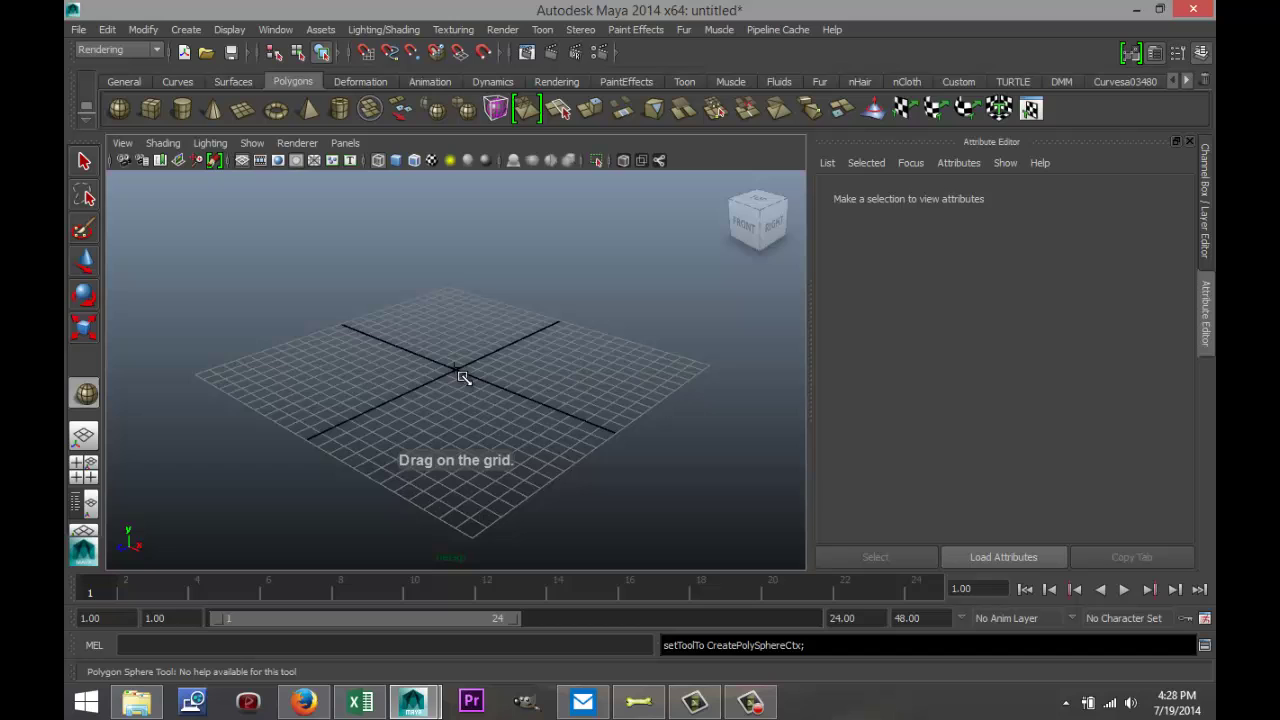
left_click_drag(466, 376, 538, 398)
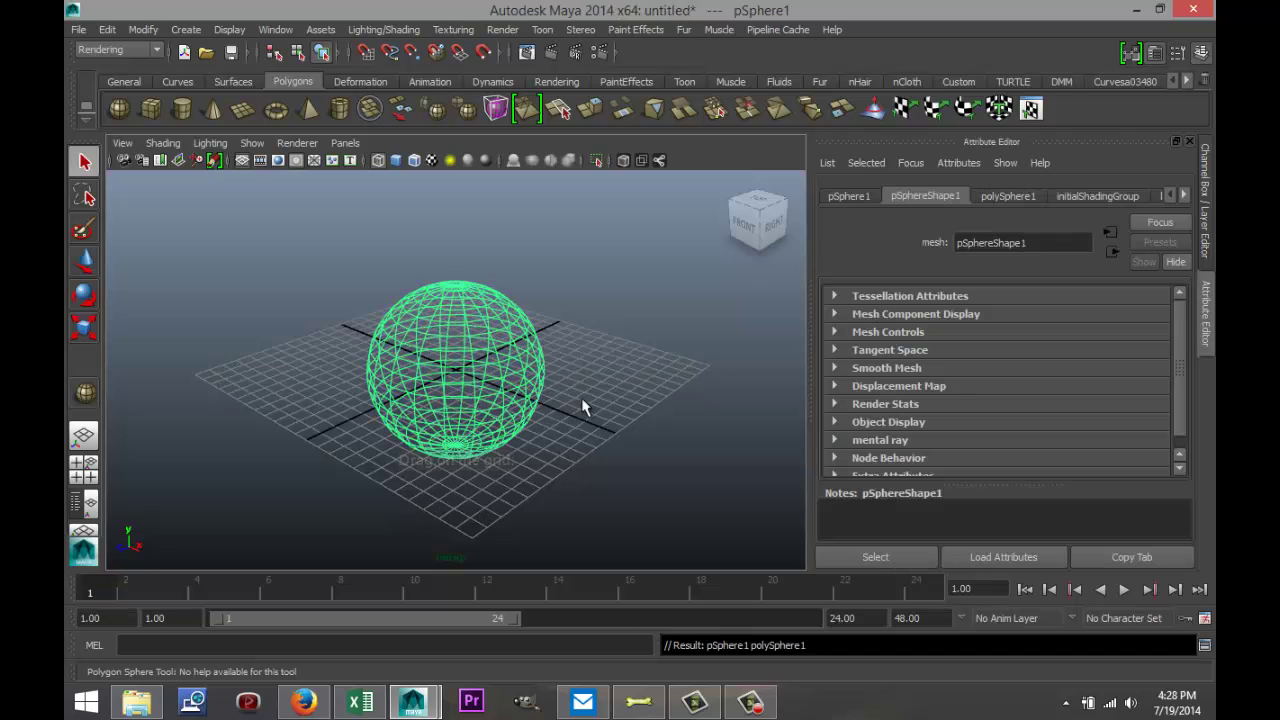
key("5")
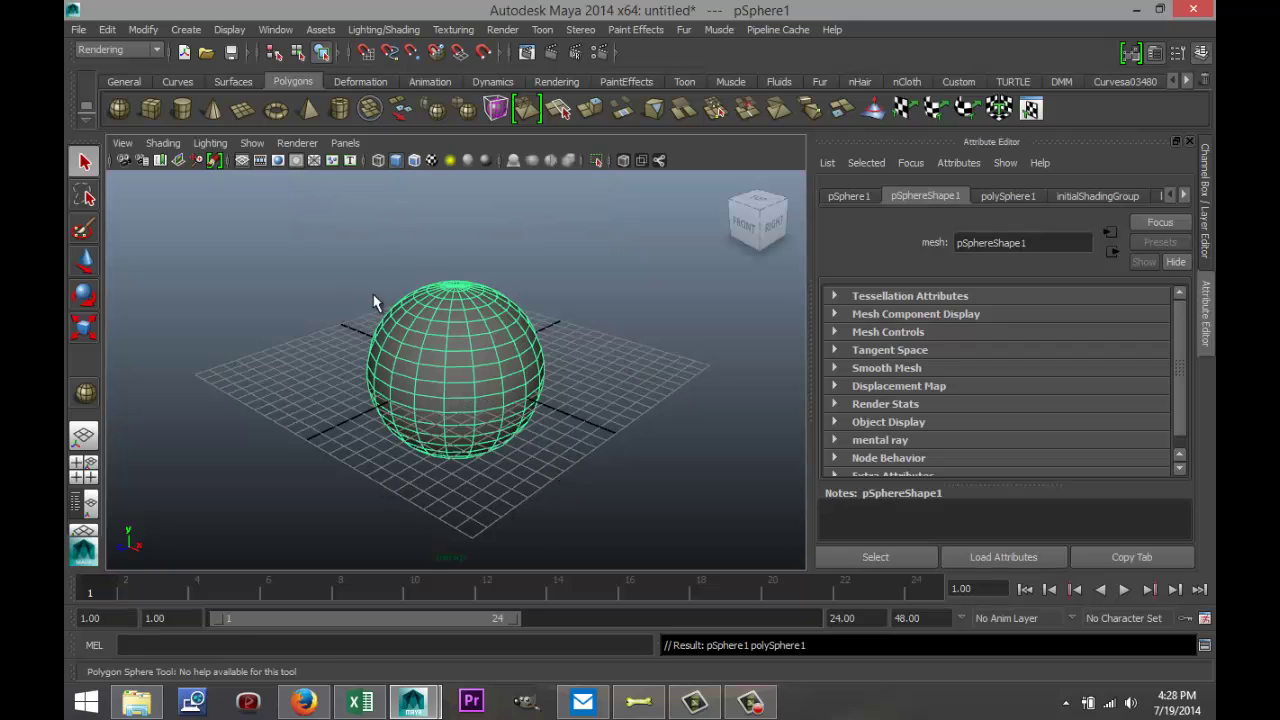
With the Rendering menu set active, start the 3D Paint Tool on the sphere with its tool settings open
left_click(155, 50)
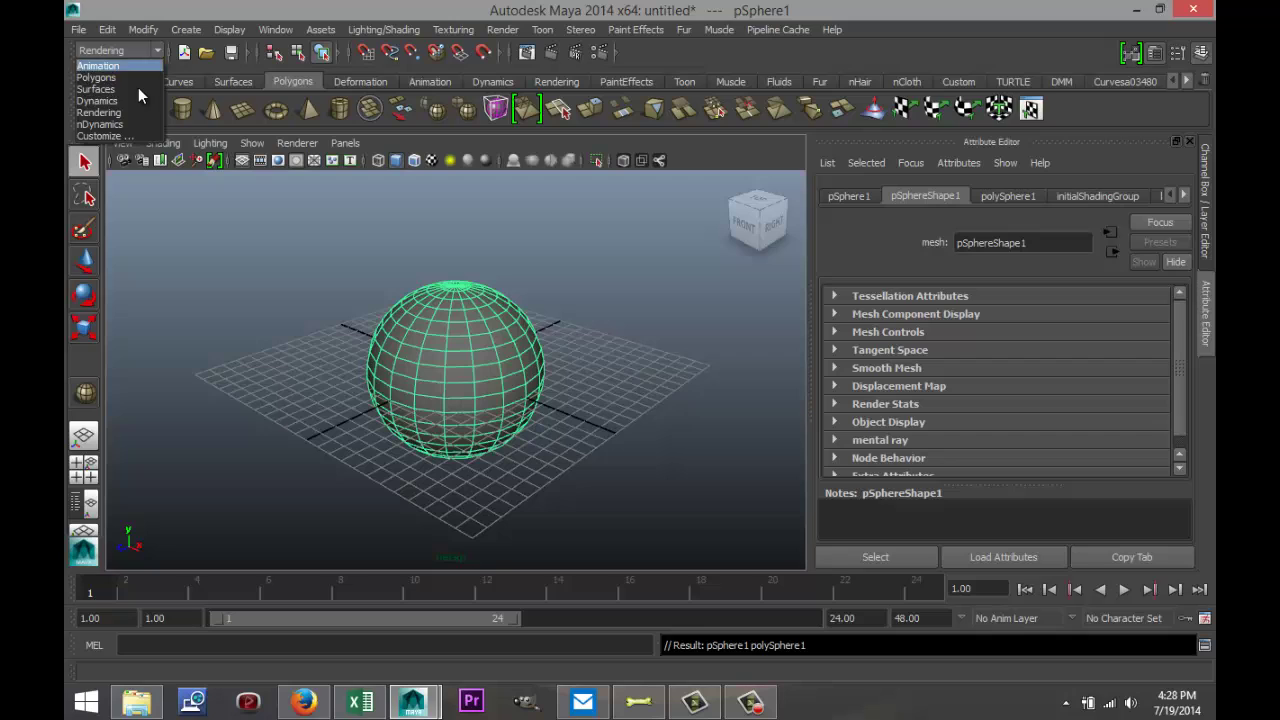
left_click(135, 110)
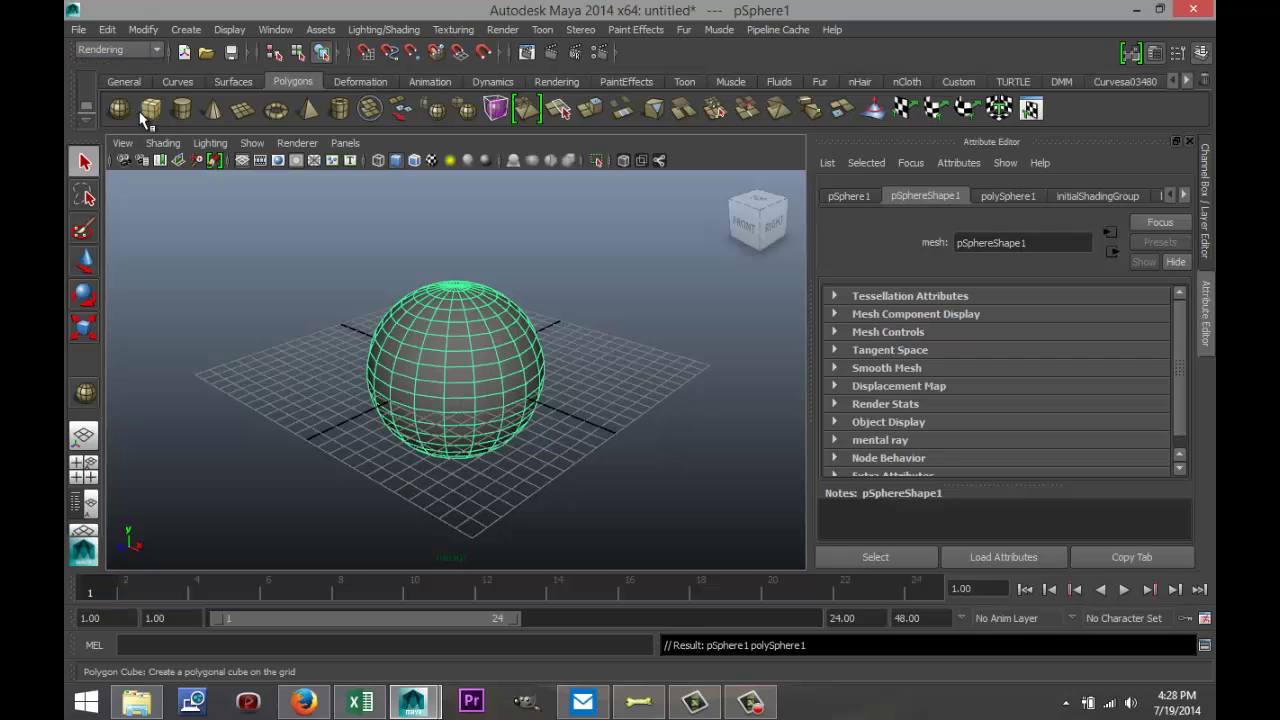
left_click(453, 29)
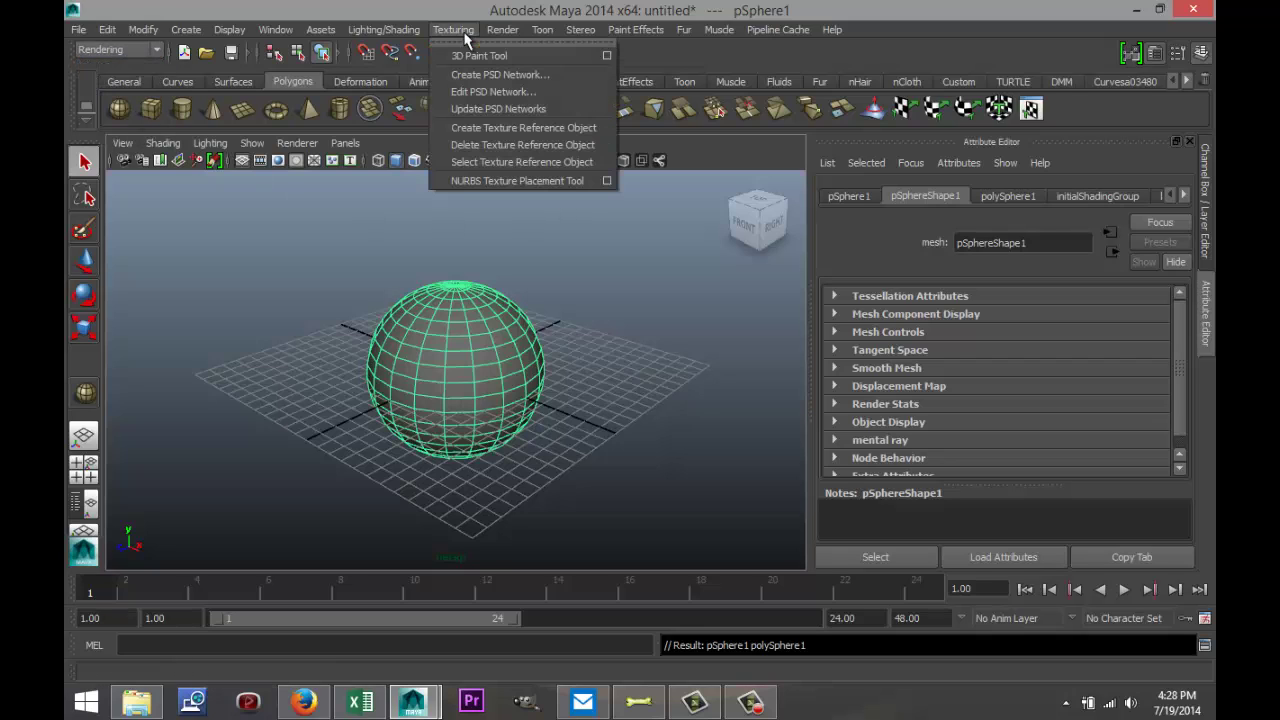
left_click(607, 56)
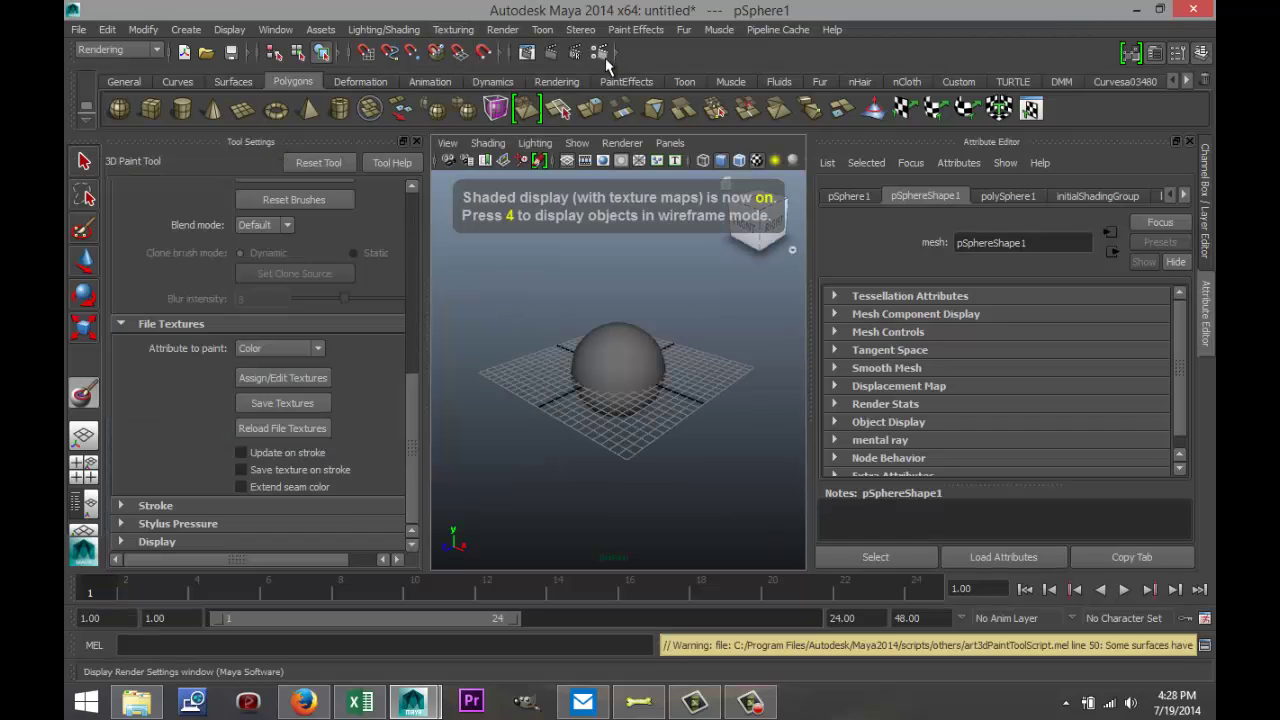
Assign a 256 by 256 JPEG file texture to the sphere for painting its Color attribute
mouse_move(414, 432)
left_mouse_down()
mouse_move(420, 235)
mouse_move(393, 452)
mouse_move(415, 216)
left_mouse_up()
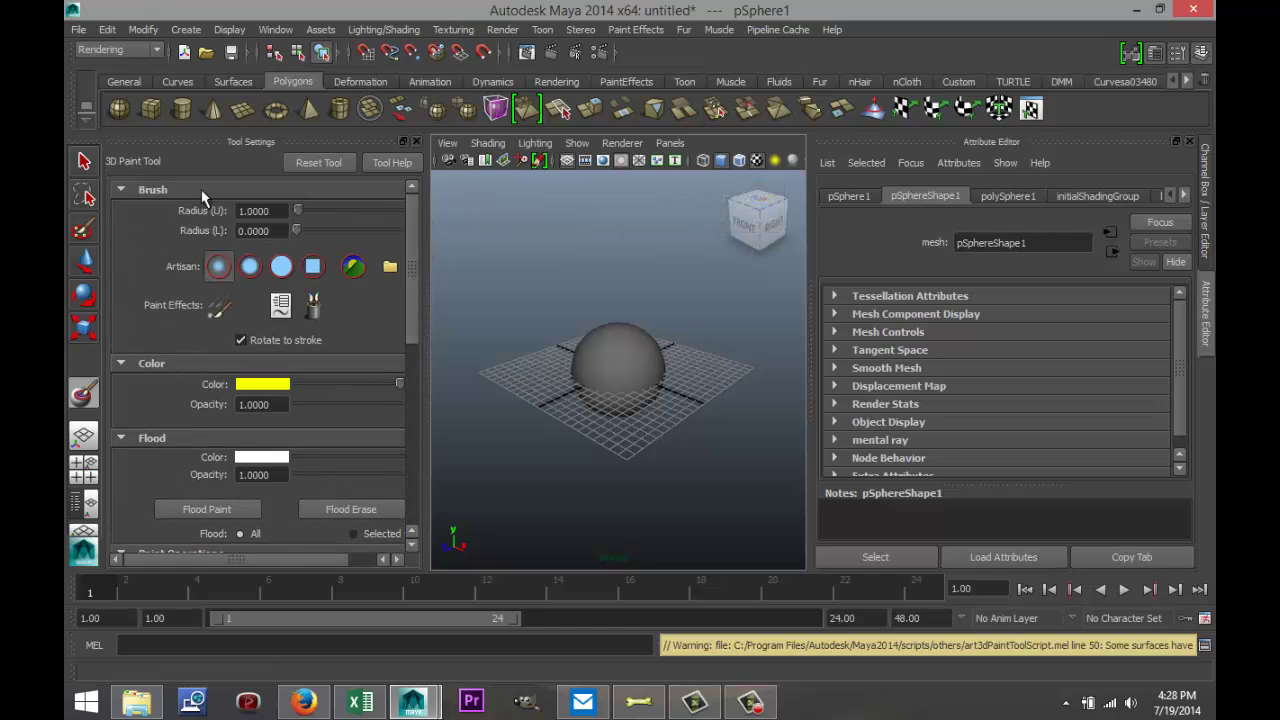
left_click_drag(410, 245, 413, 483)
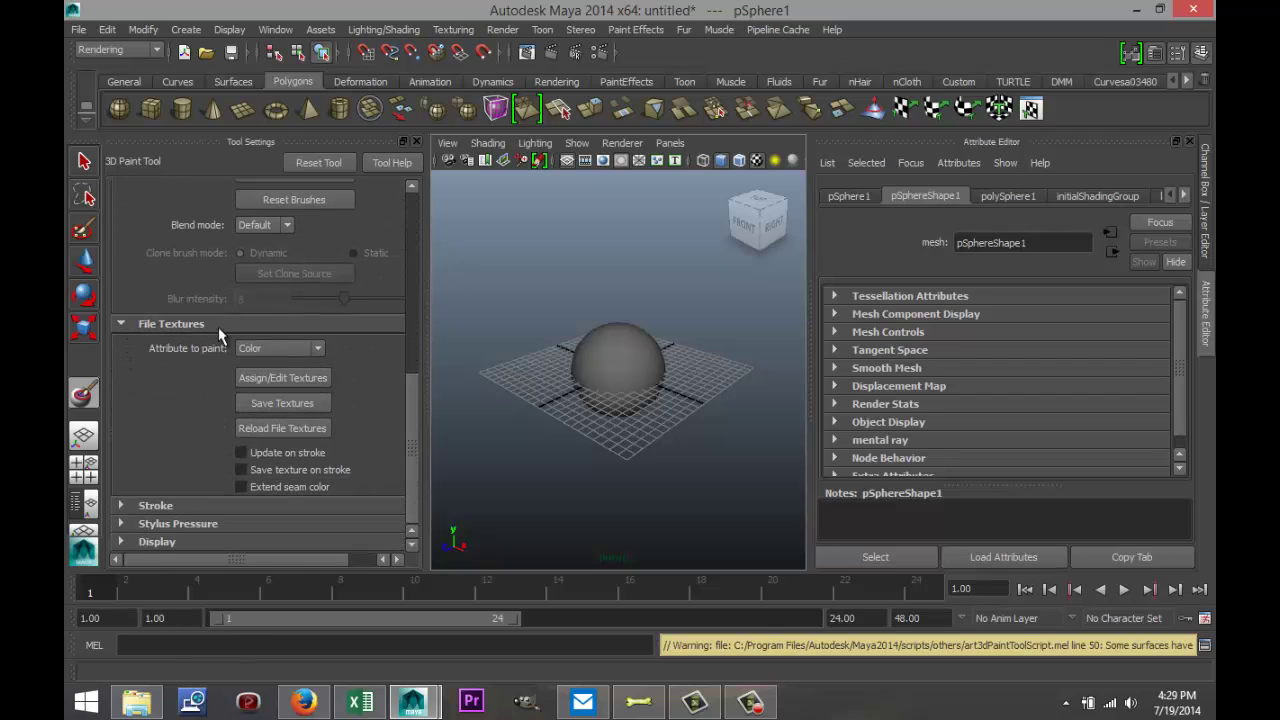
left_click(303, 386)
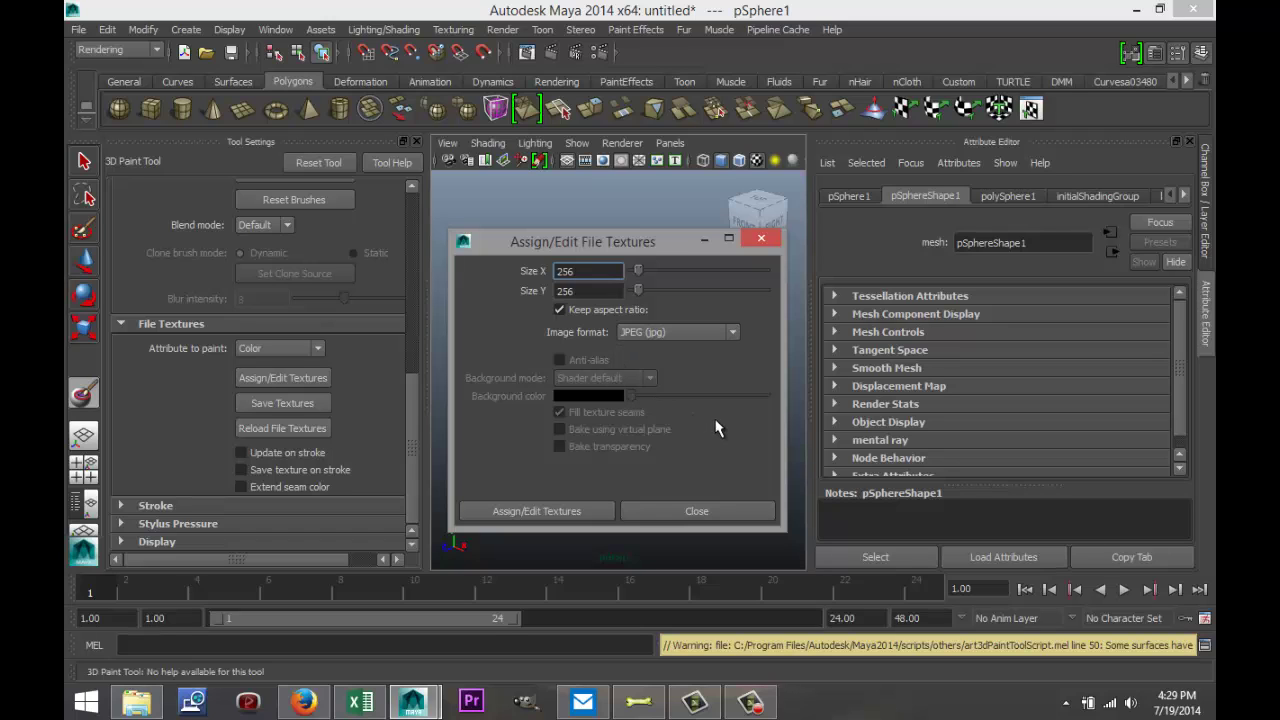
left_click(566, 510)
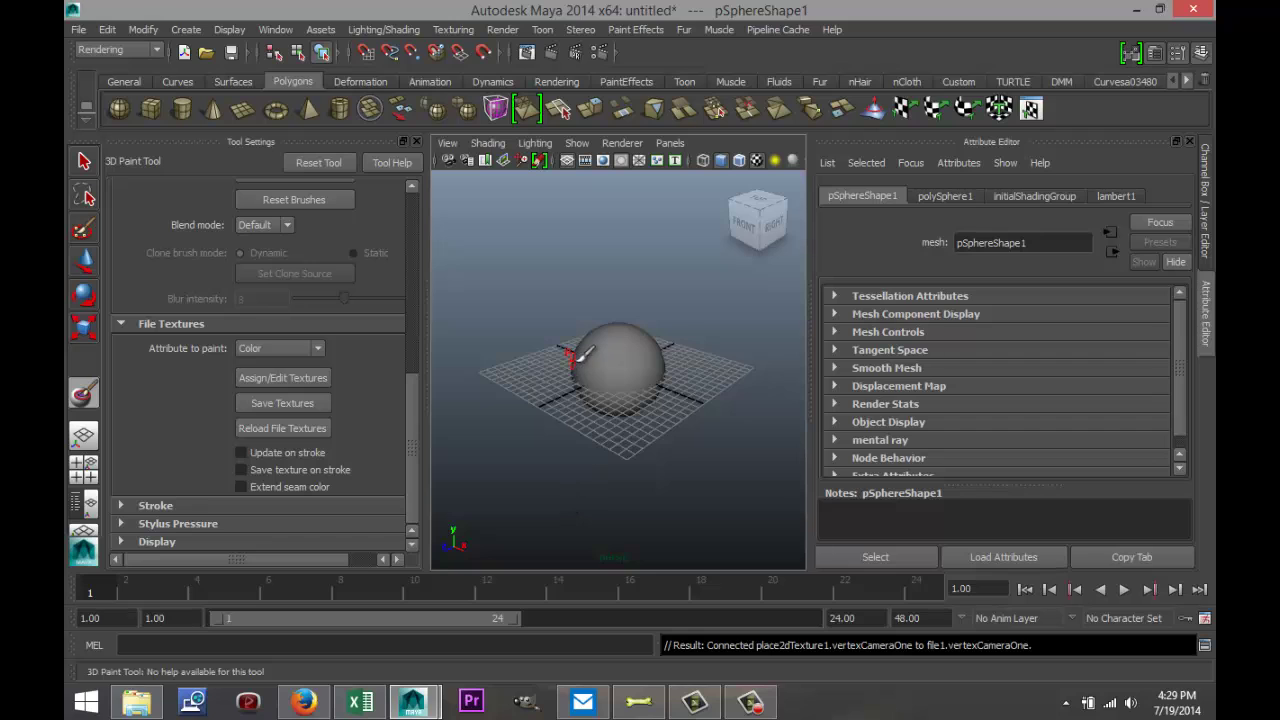
Paint a few yellow test strokes on the front of the sphere and undo all of them
left_click_drag(416, 408, 420, 224)
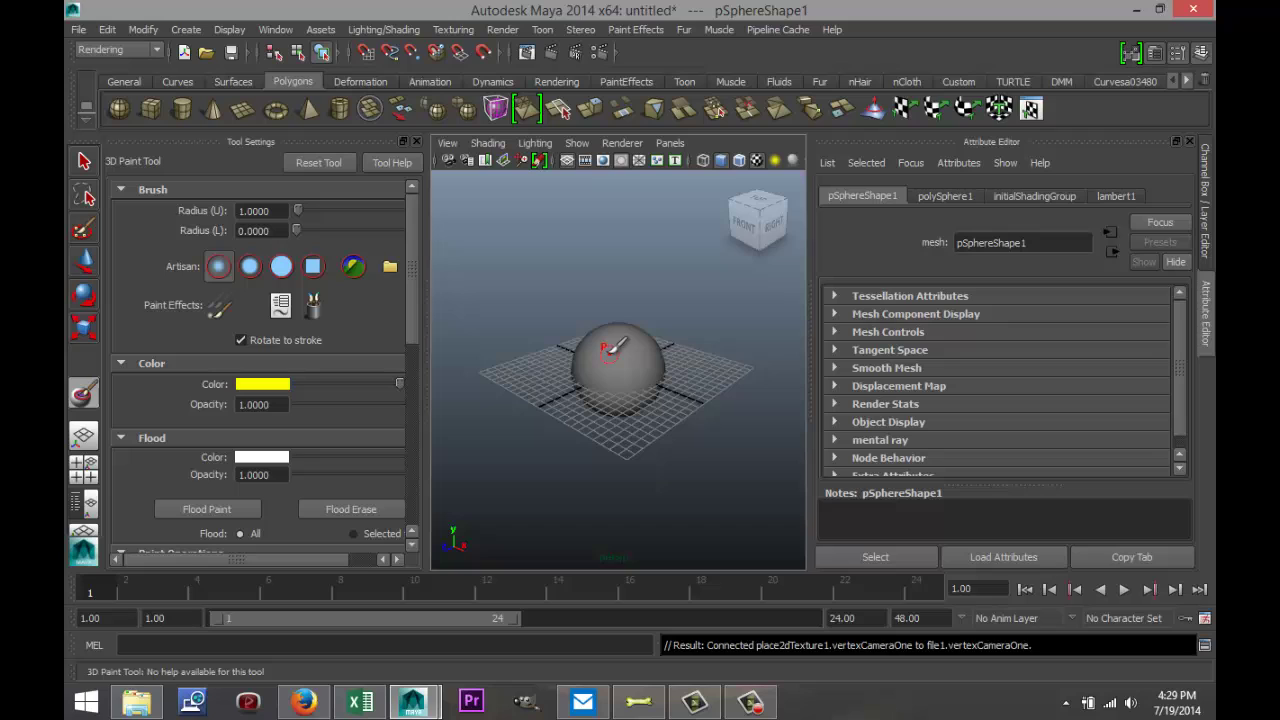
mouse_move(607, 352)
left_mouse_down()
mouse_move(640, 365)
mouse_move(599, 375)
left_mouse_up()
scroll(622, 420, "up", 5)
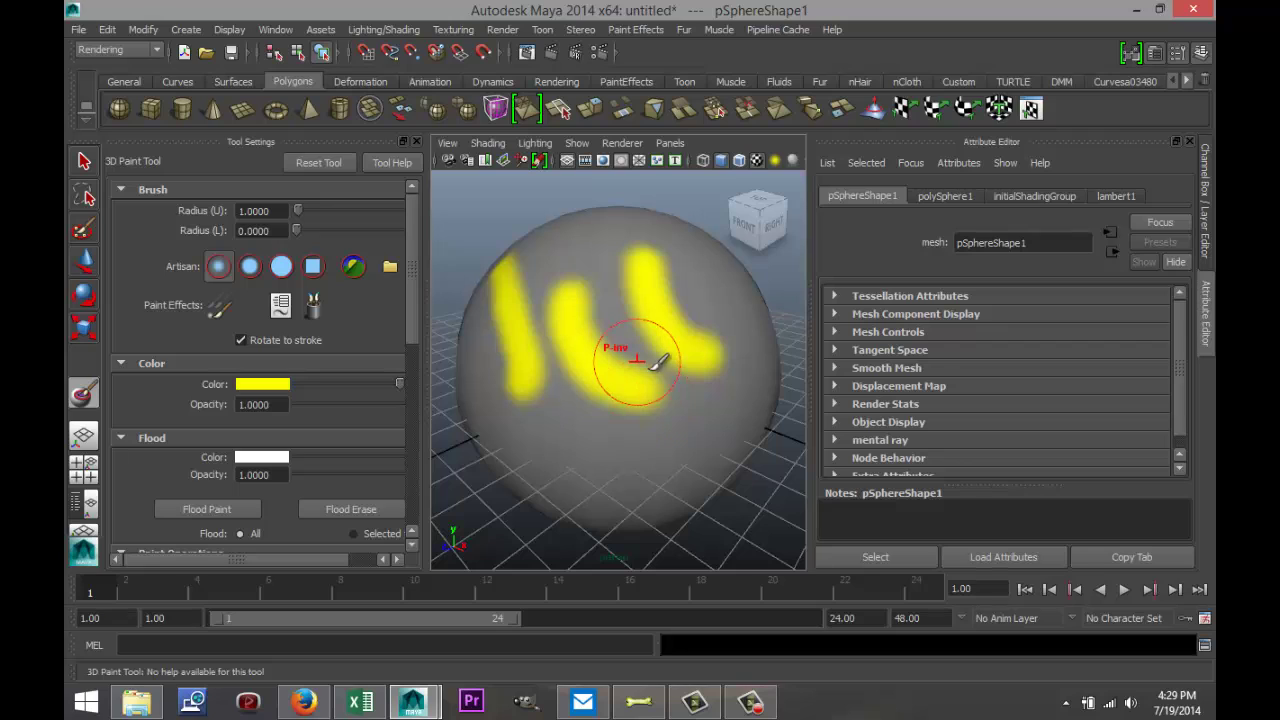
key("ctrl+z")
key("ctrl+z")
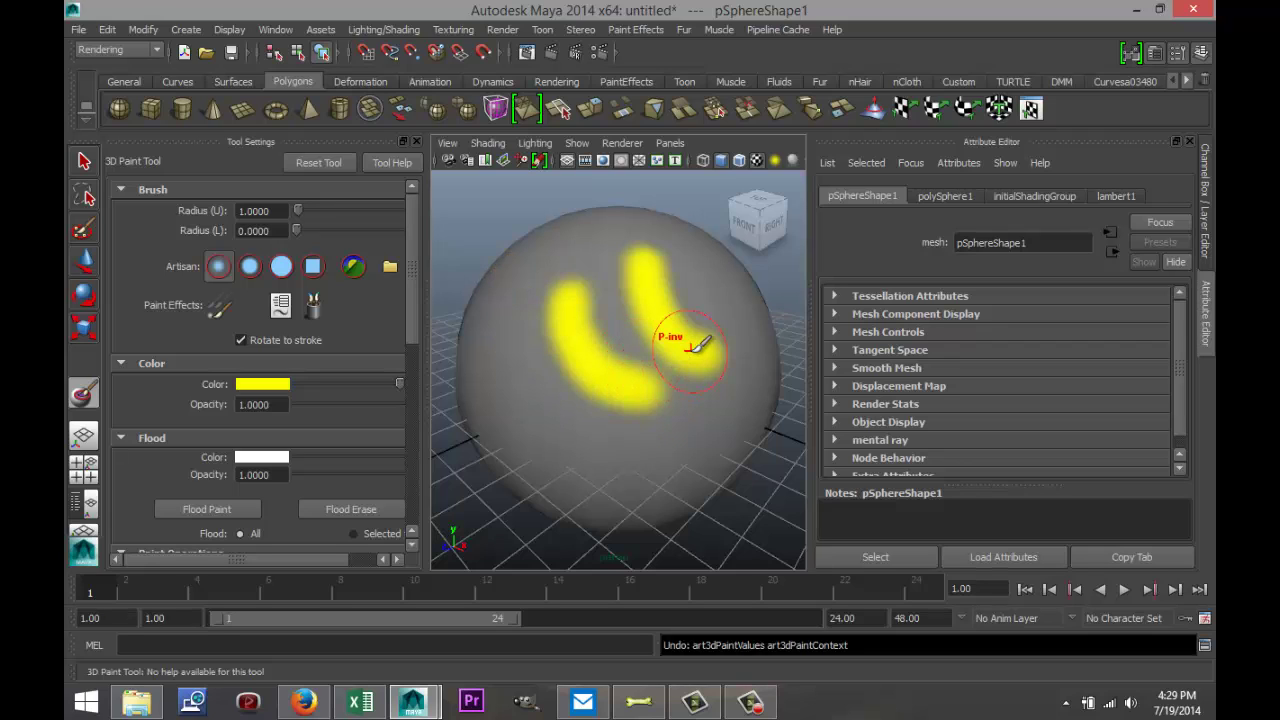
key("ctrl+z")
key("ctrl+z")
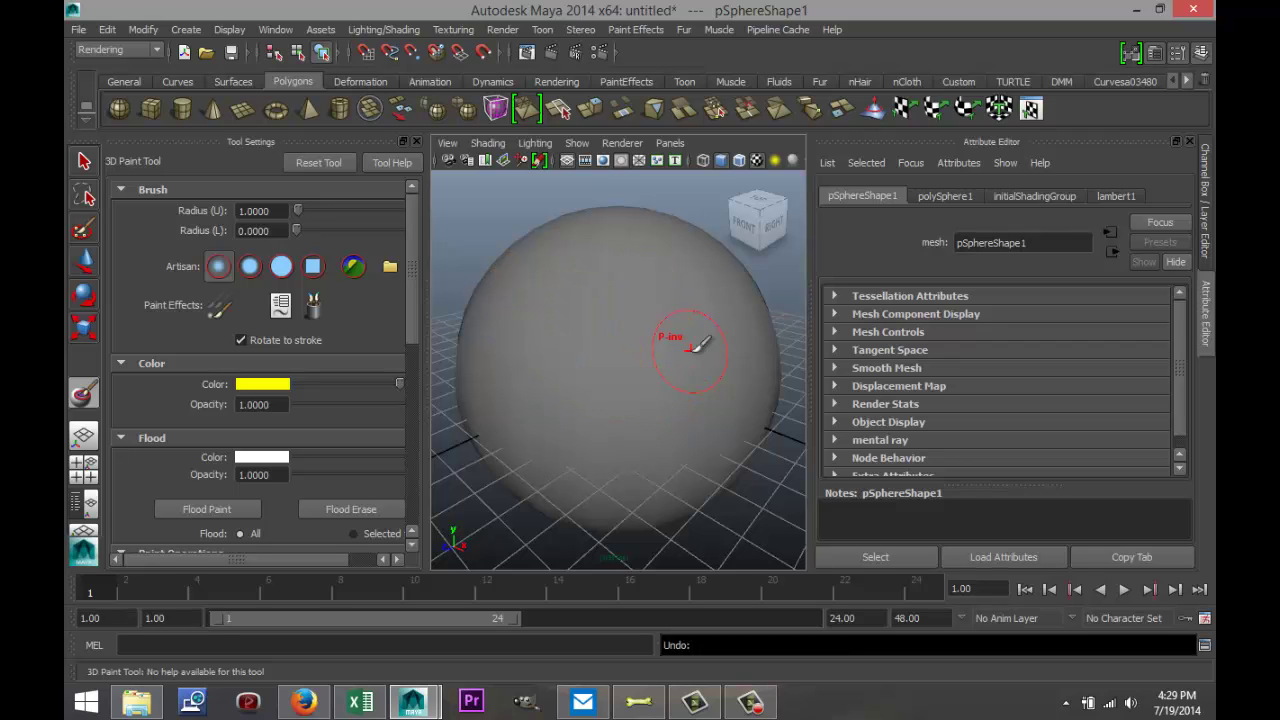
Paint a short red stroke on the sphere's front and a short blue stroke just beside it
left_click(273, 385)
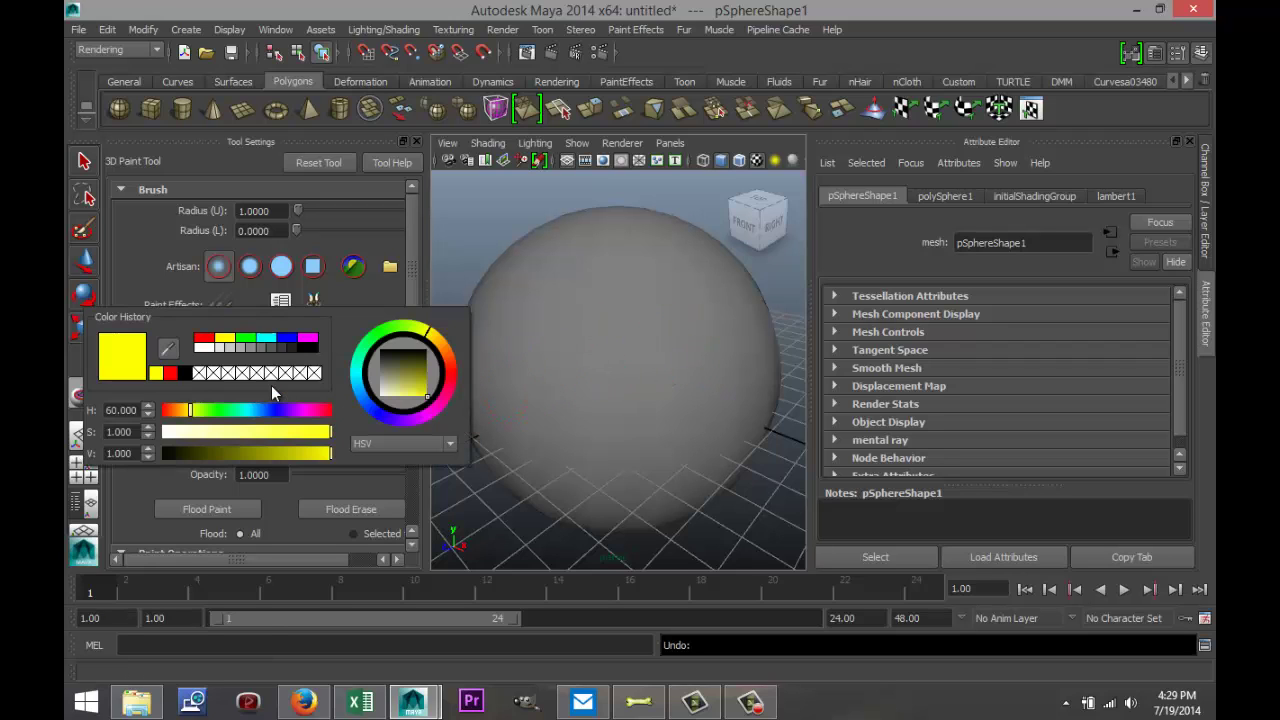
left_click(204, 341)
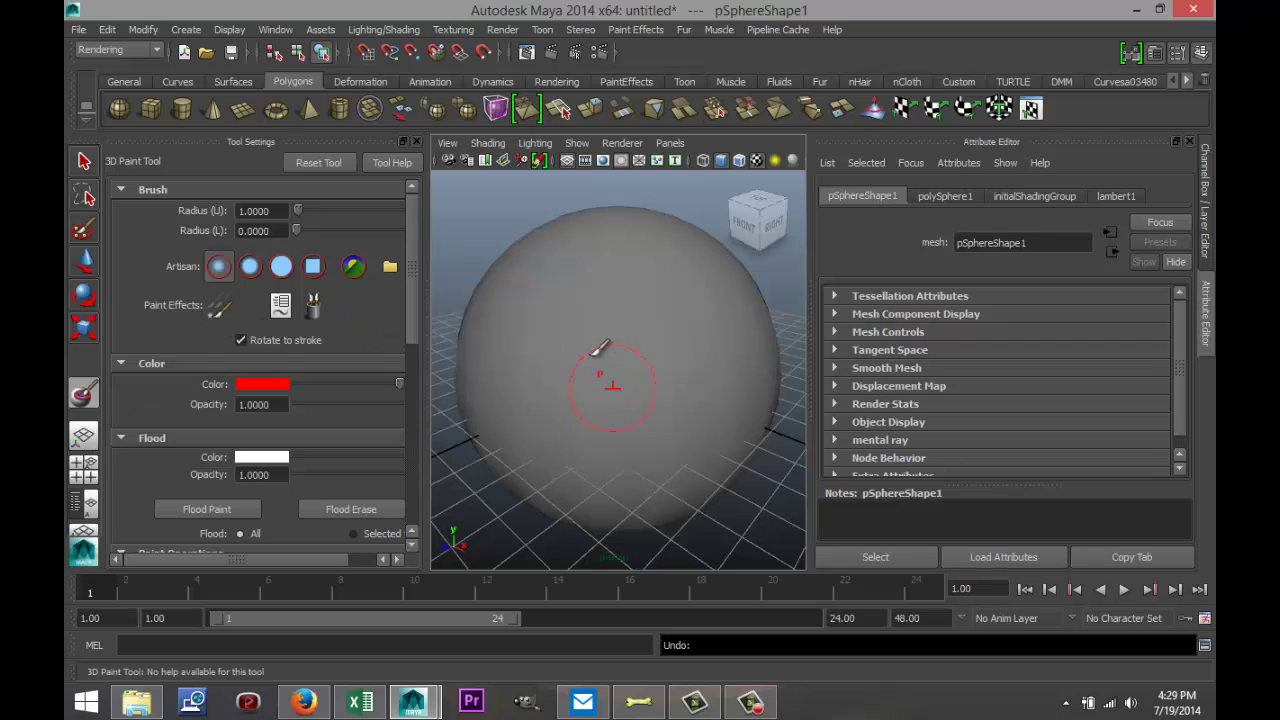
left_click_drag(548, 322, 597, 381)
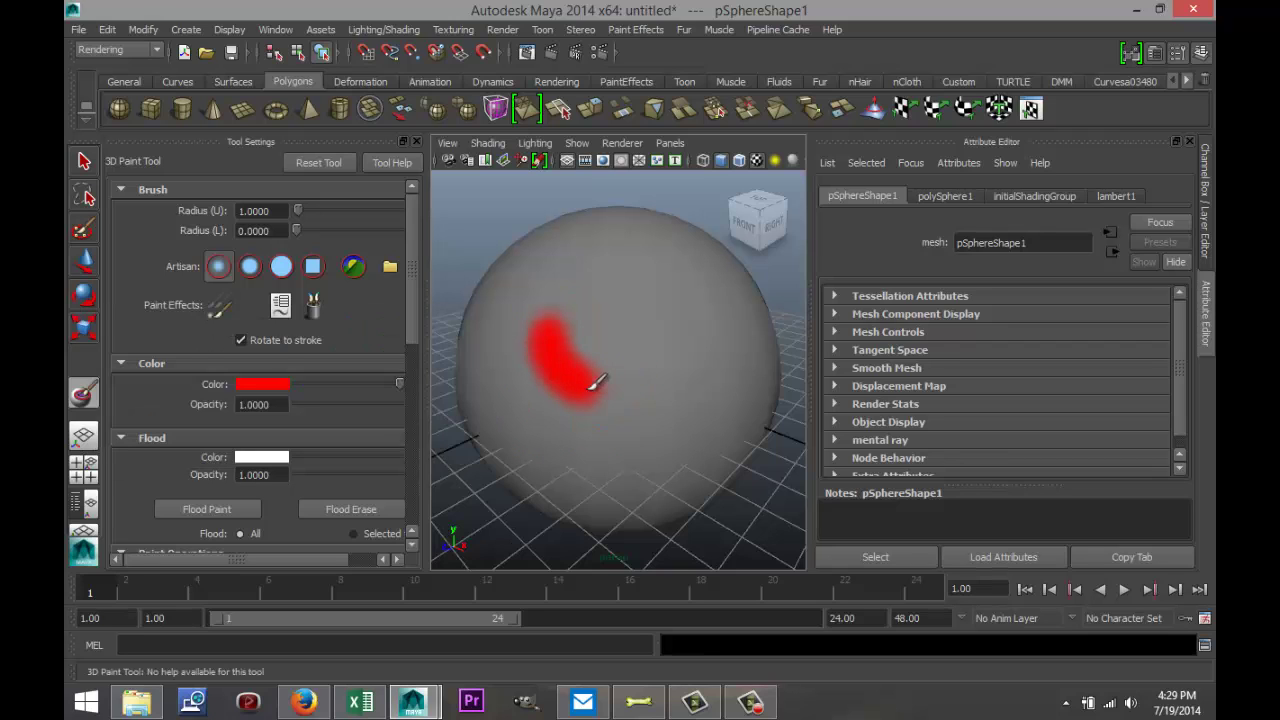
left_click(262, 384)
left_click(281, 341)
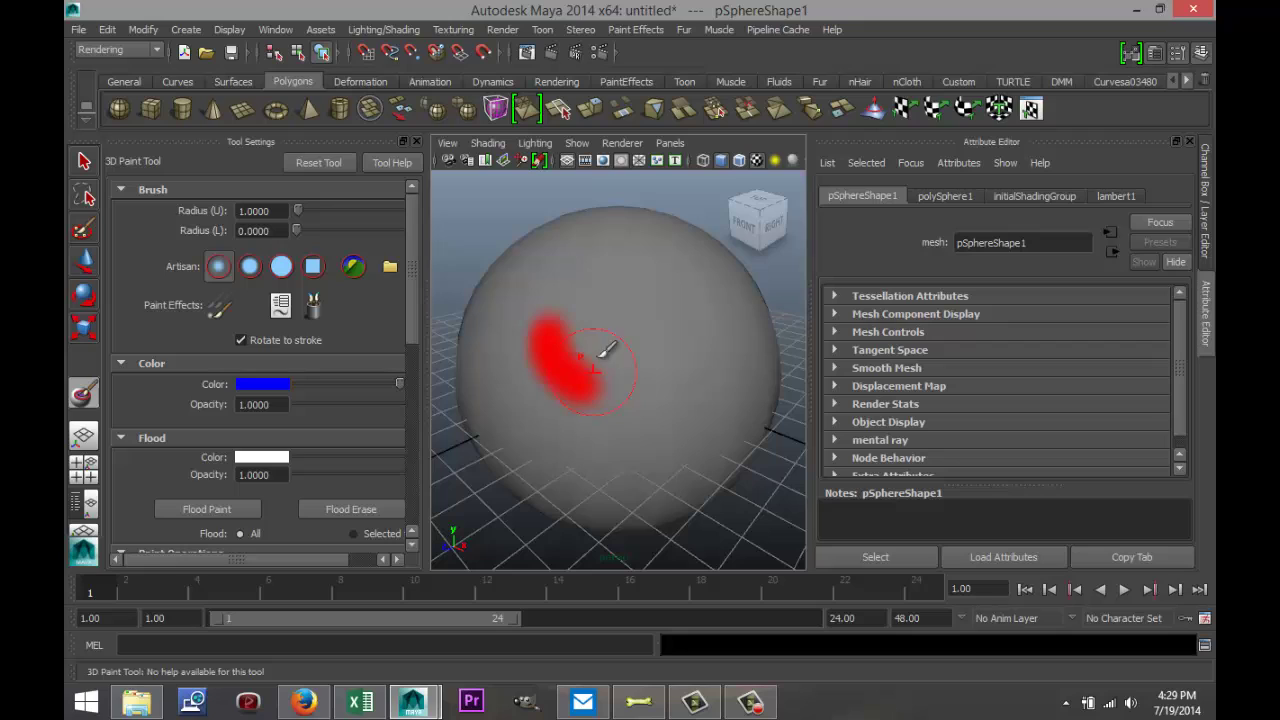
left_click_drag(597, 310, 610, 392)
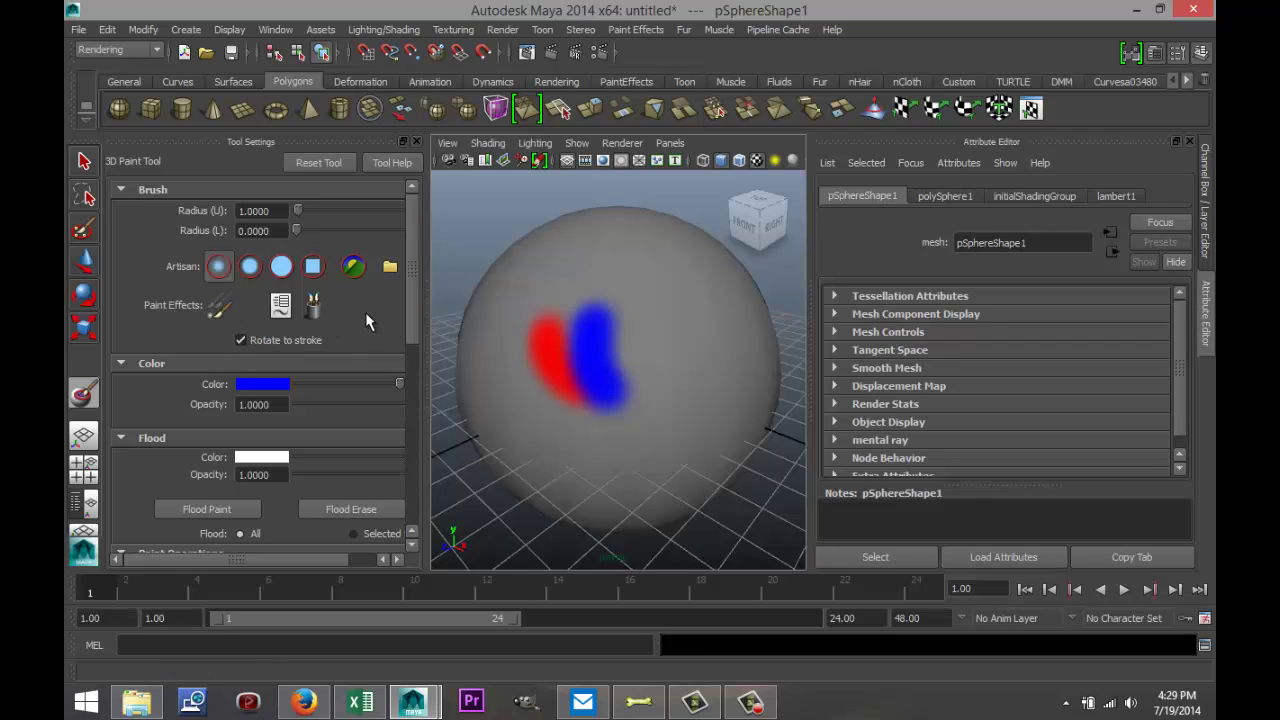
Paint blue patches on the sphere with the hard-edged round brush profile and soft blue strokes near the red one with the Gaussian profile
left_click(251, 273)
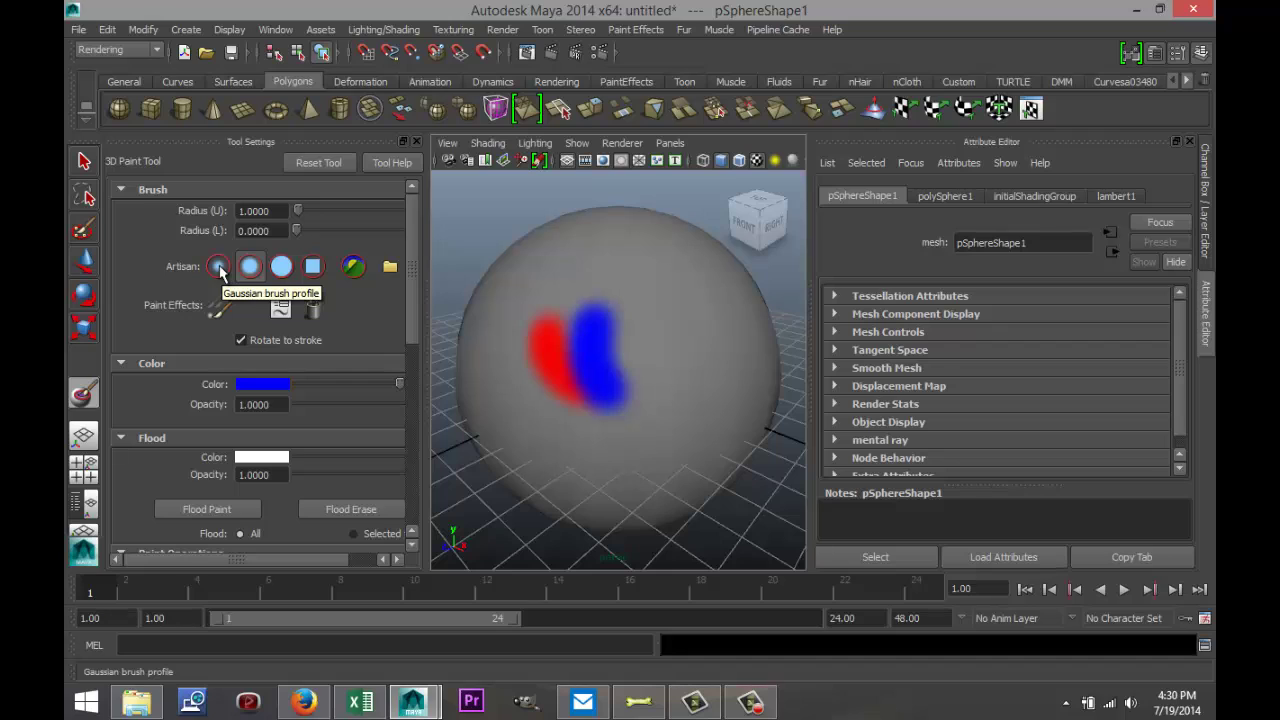
left_click(219, 271)
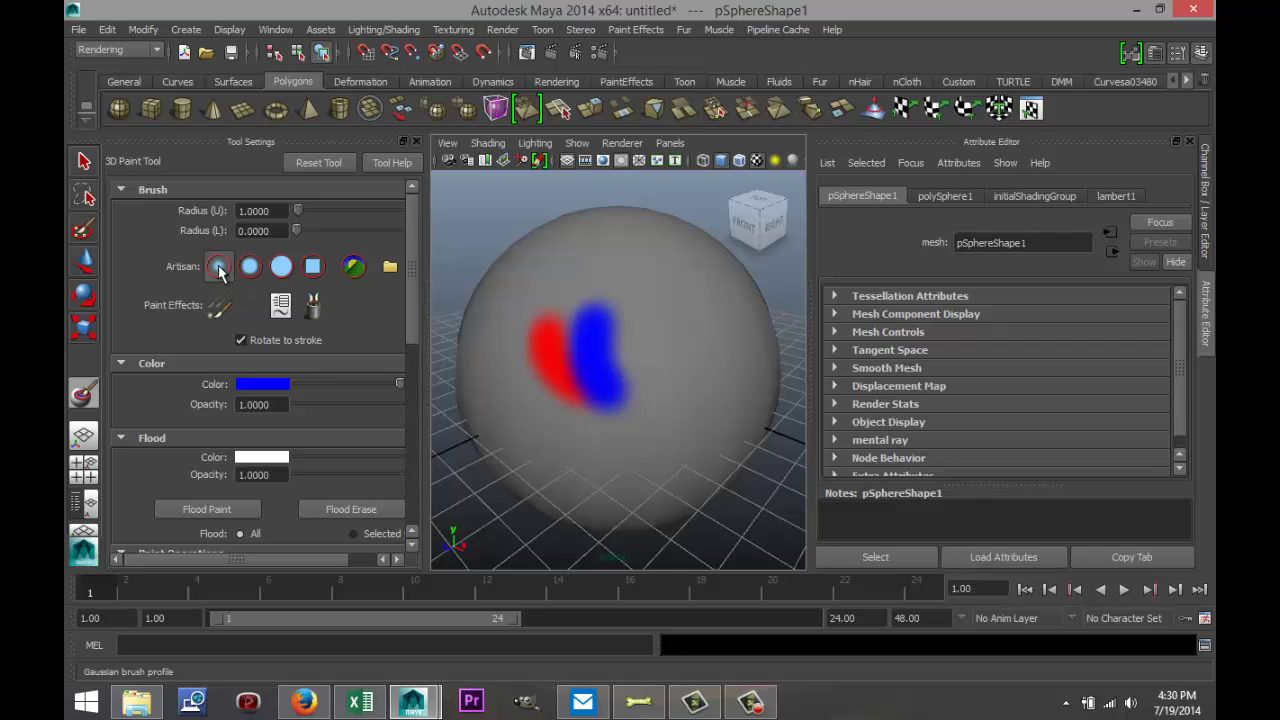
left_click(282, 267)
mouse_move(651, 326)
left_mouse_down()
mouse_move(667, 397)
mouse_move(709, 344)
mouse_move(703, 380)
mouse_move(649, 279)
mouse_move(606, 286)
mouse_move(578, 265)
mouse_move(593, 307)
mouse_move(579, 355)
mouse_move(645, 361)
mouse_move(575, 379)
mouse_move(529, 337)
left_mouse_up()
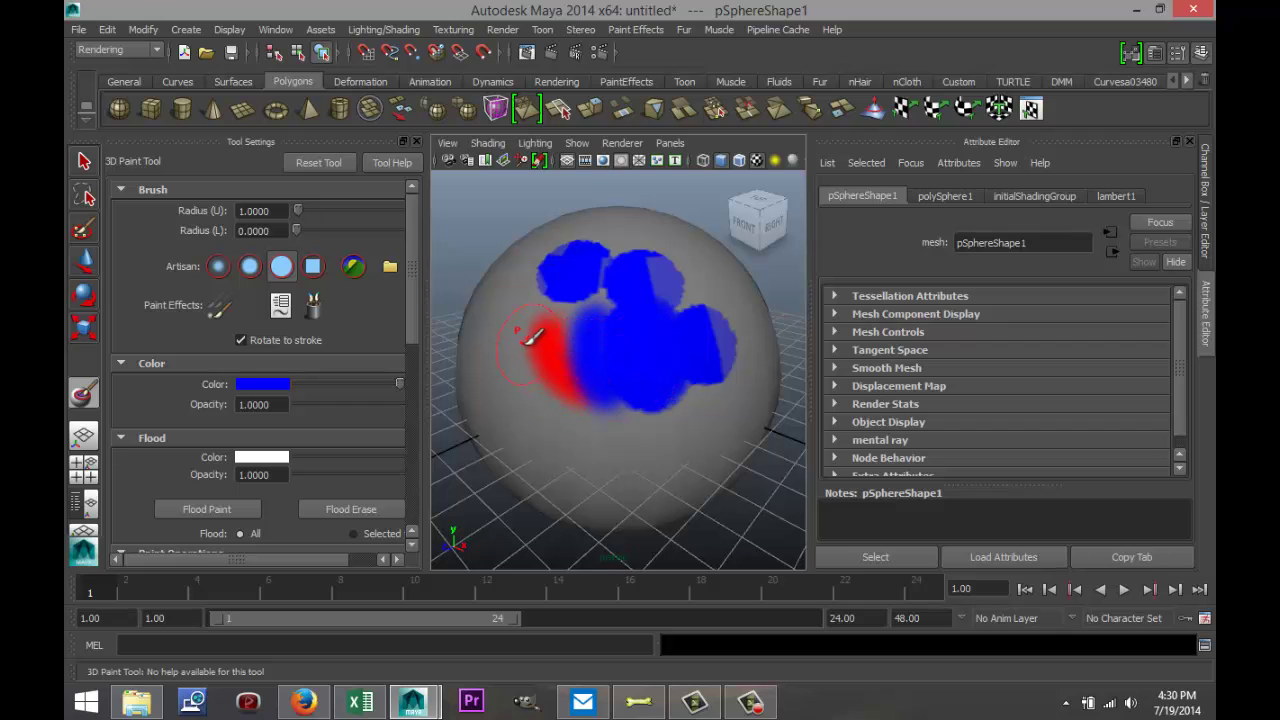
left_click(218, 266)
mouse_move(500, 392)
left_mouse_down()
mouse_move(585, 447)
mouse_move(540, 370)
mouse_move(577, 432)
left_mouse_up()
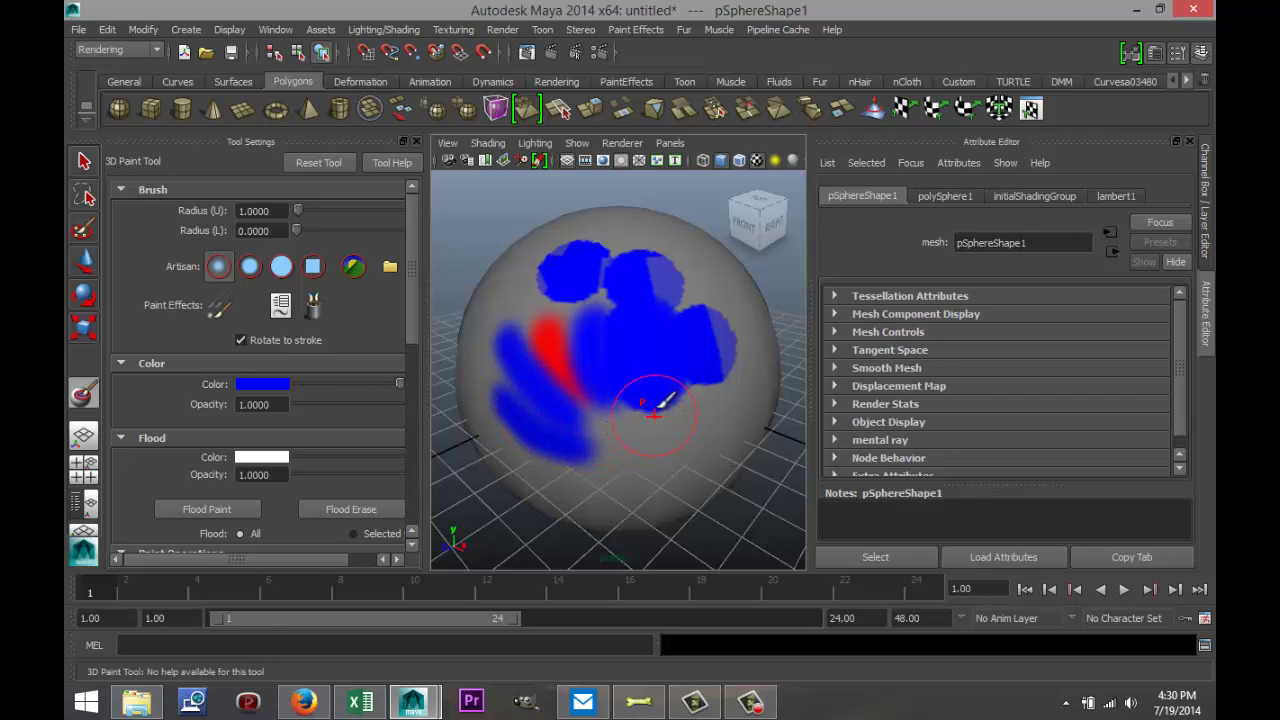
On the sphere's back, paint a large blue spot with upper brush radius about 2.45 and a thin wavy line with radius about 0.35
mouse_move(680, 414)
left_mouse_down("alt")
mouse_move(534, 406)
mouse_move(545, 402)
left_mouse_up("alt")
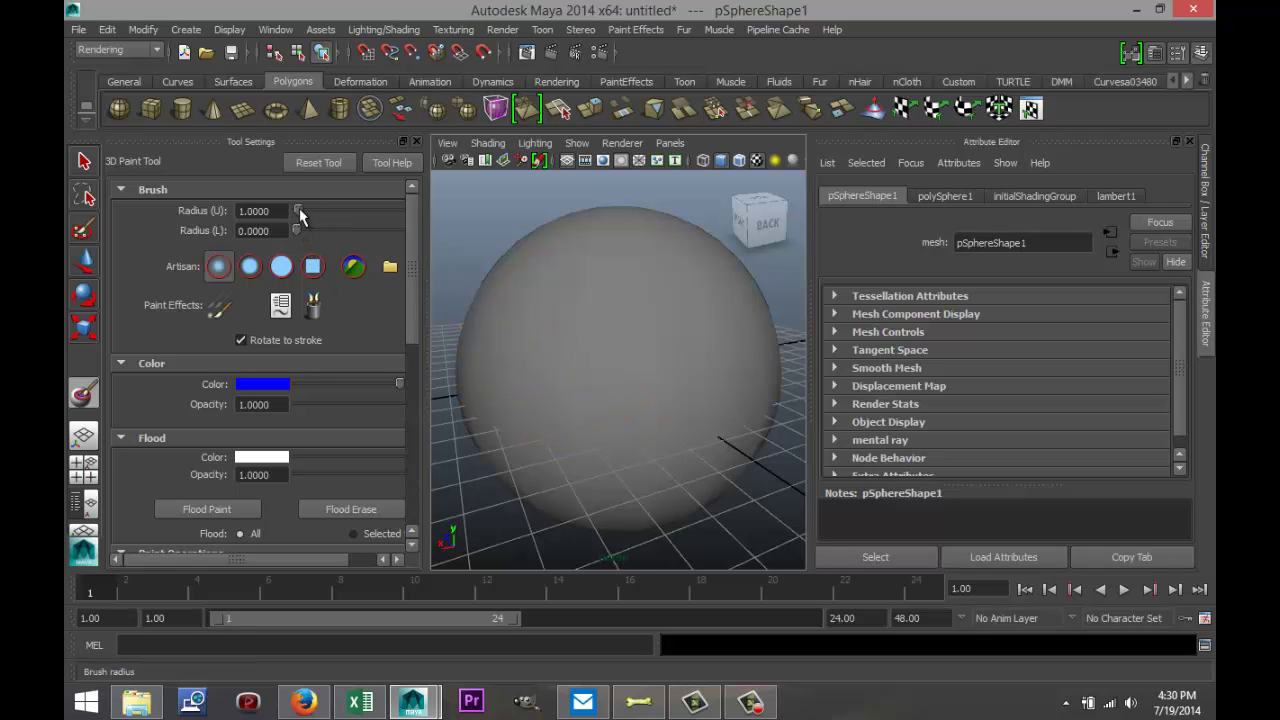
mouse_move(299, 208)
left_mouse_down()
mouse_move(322, 209)
mouse_move(318, 232)
mouse_move(292, 231)
mouse_move(302, 214)
left_mouse_up()
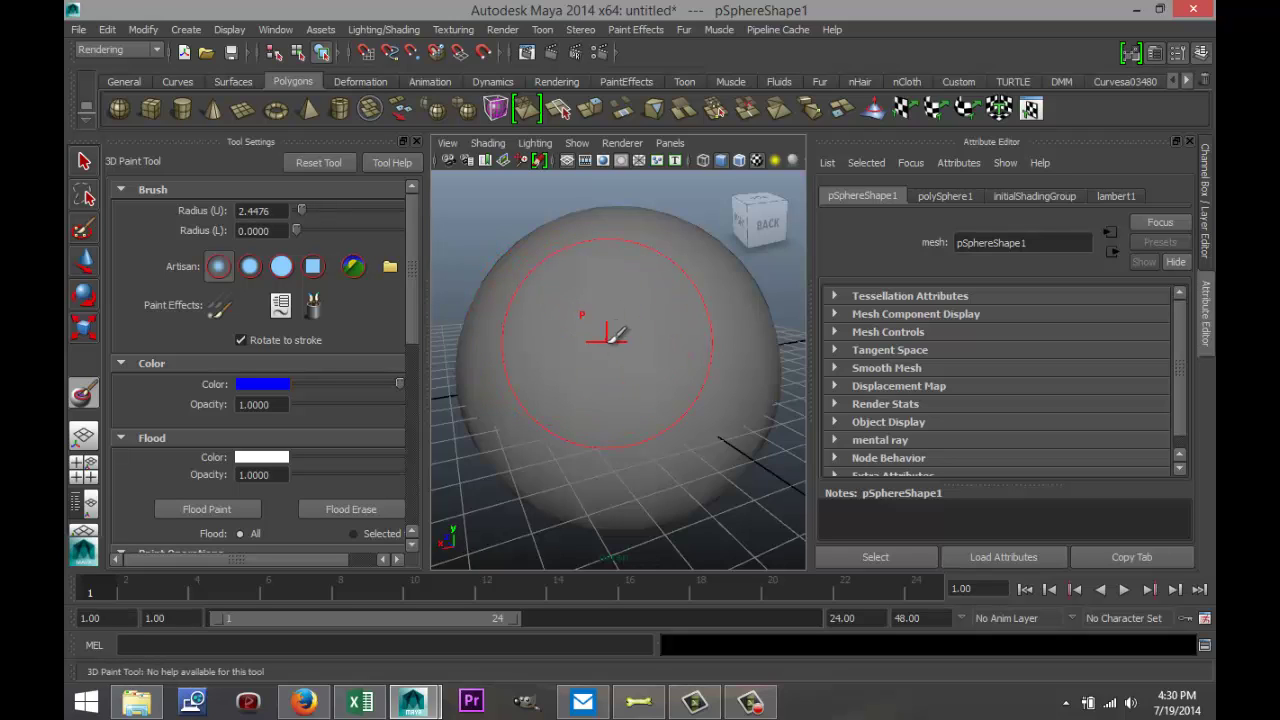
mouse_move(614, 338)
left_mouse_down()
mouse_move(621, 370)
mouse_move(671, 365)
mouse_move(661, 328)
mouse_move(607, 312)
mouse_move(621, 351)
left_mouse_up()
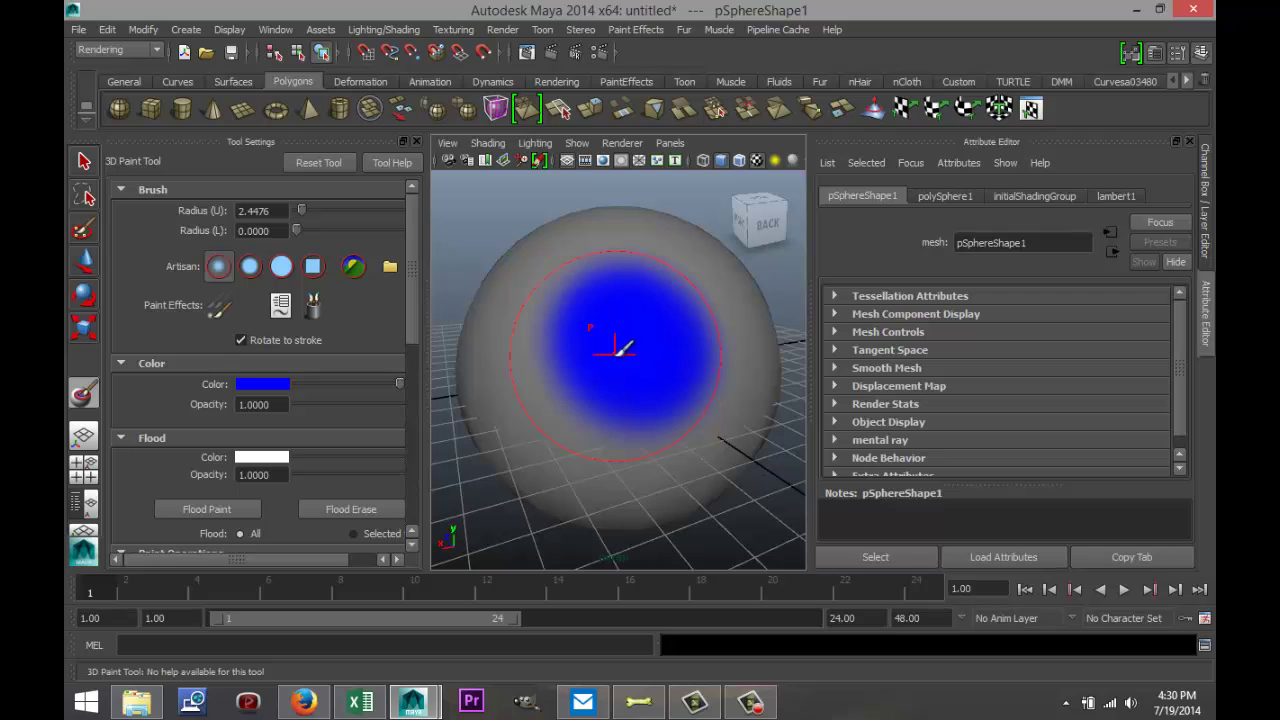
left_click_drag(298, 210, 296, 213)
mouse_move(503, 364)
left_mouse_down()
mouse_move(538, 399)
mouse_move(515, 327)
mouse_move(524, 293)
mouse_move(543, 294)
mouse_move(561, 263)
mouse_move(690, 240)
left_mouse_up()
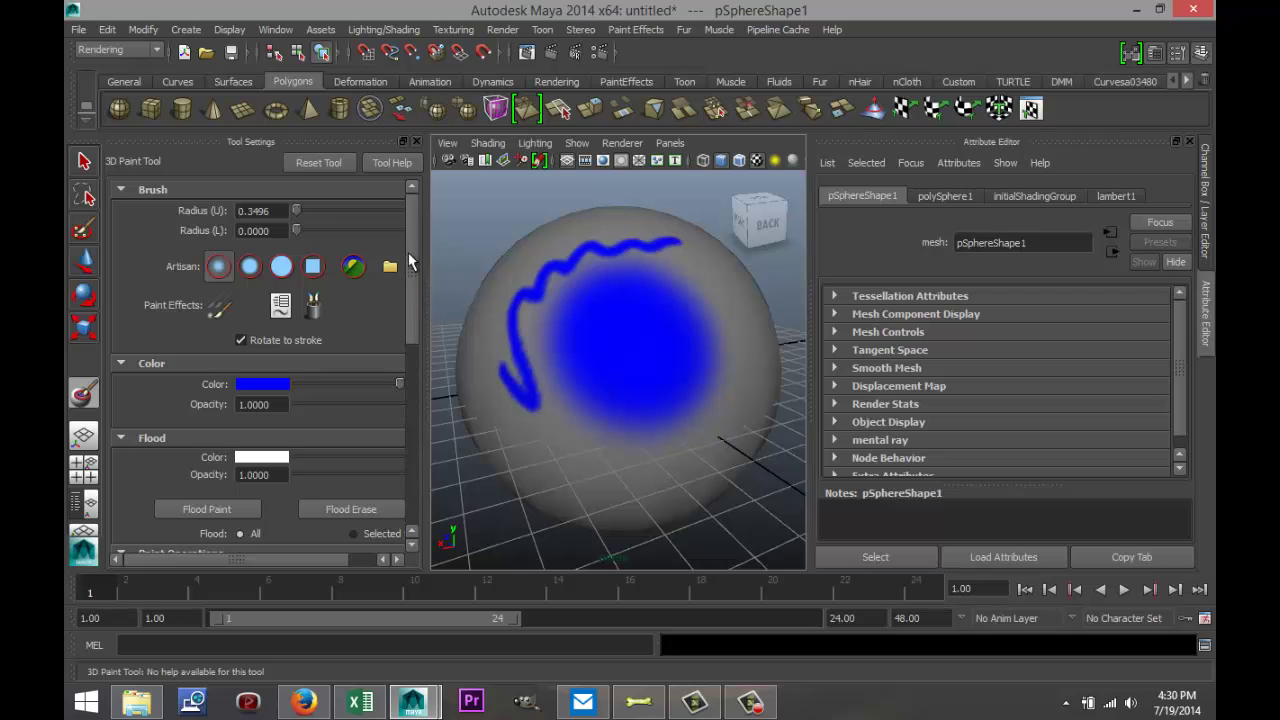
Expand the Stroke section of the 3D Paint Tool settings and review its projection, reflection and stamp options
left_click_drag(410, 262, 422, 455)
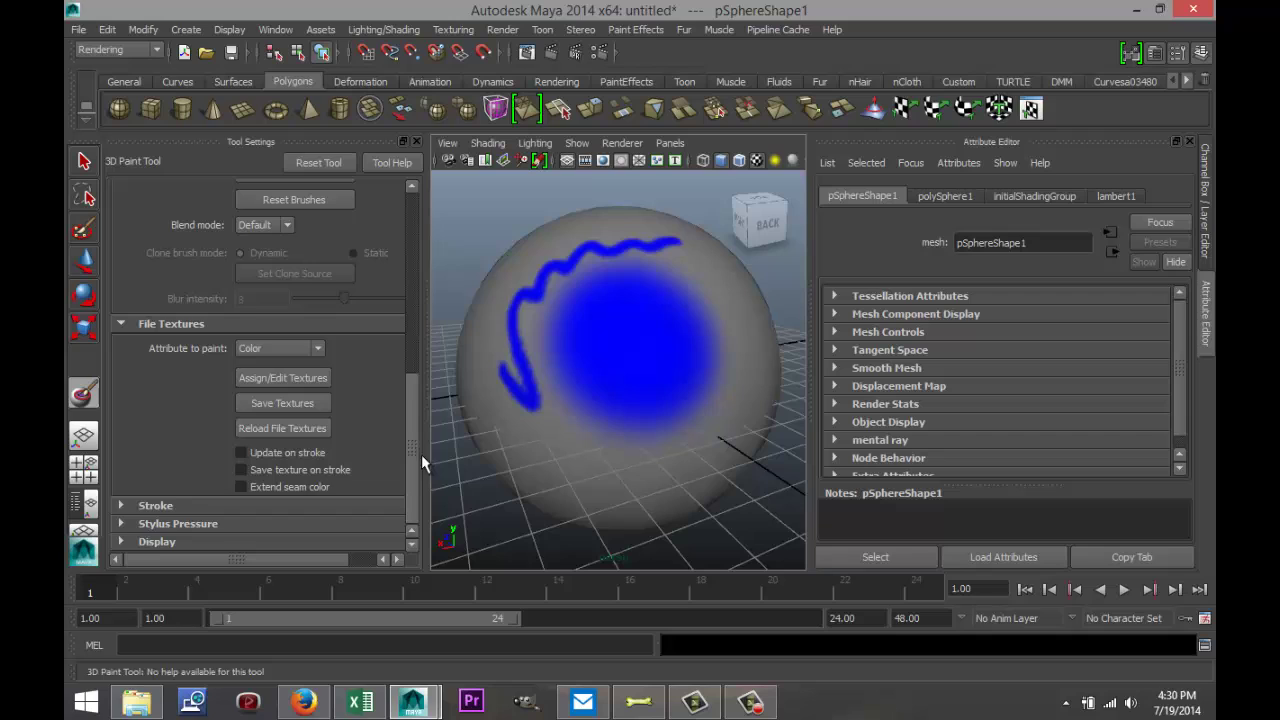
left_click(140, 505)
scroll(231, 460, "down", 1)
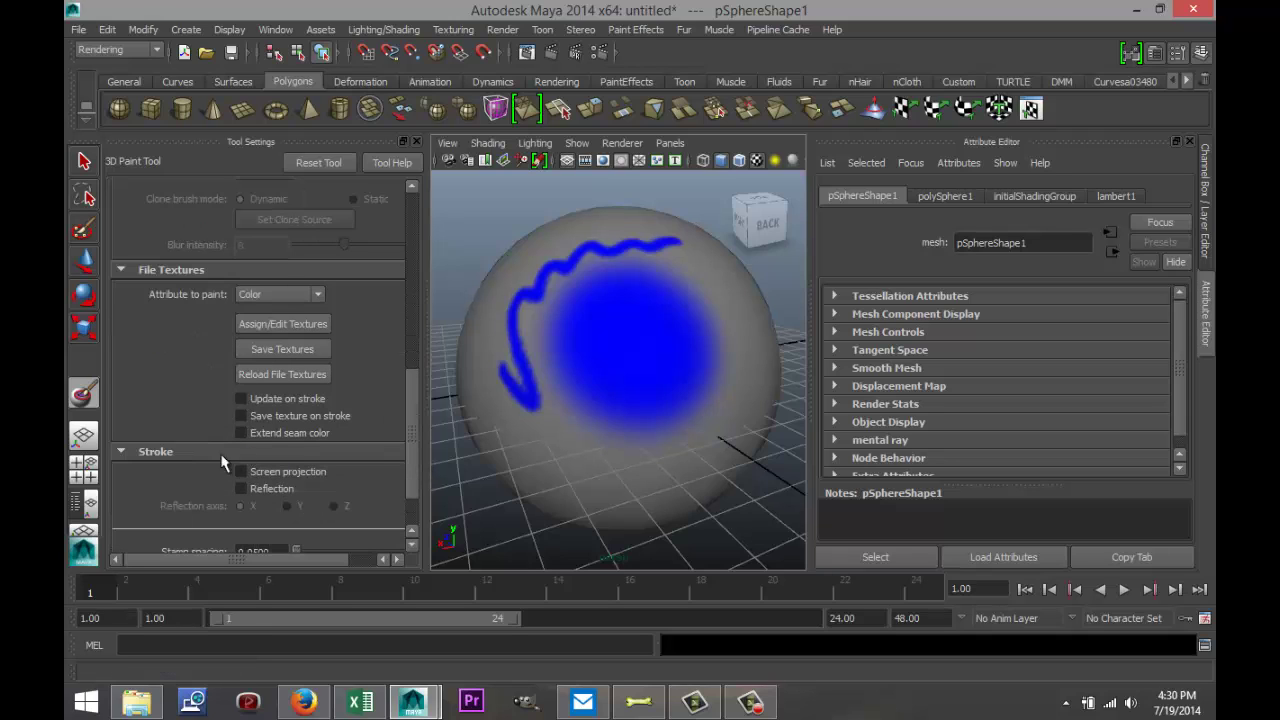
scroll(222, 462, "down", 2)
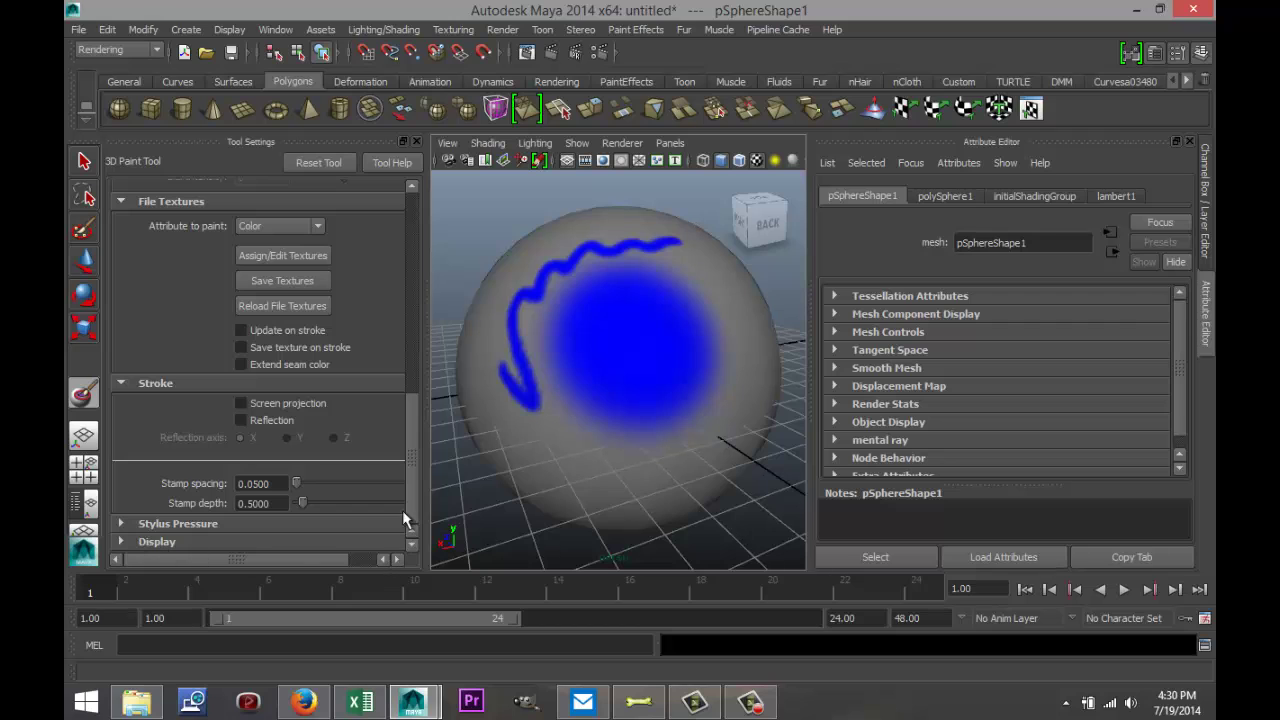
mouse_move(412, 480)
left_mouse_down()
mouse_move(402, 357)
mouse_move(420, 288)
left_mouse_up()
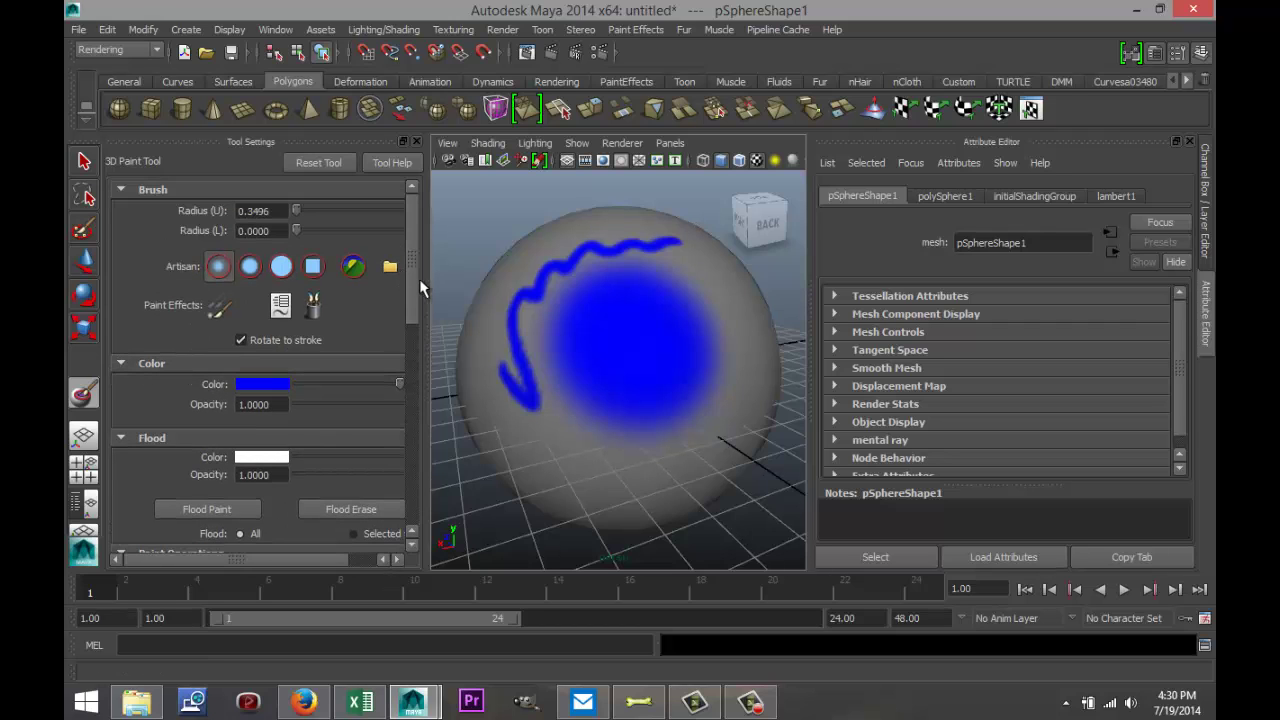